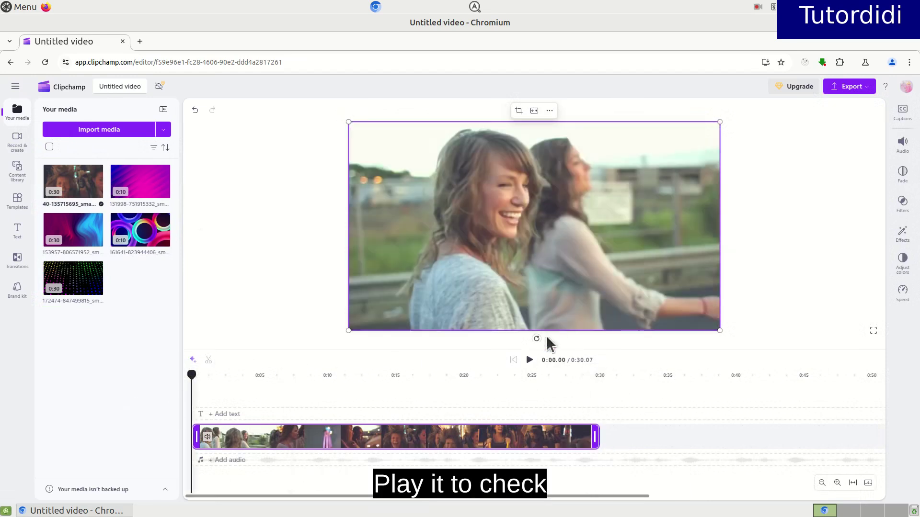
Step: Play back the base video on the timeline to review it, pausing at 0:23.04
left_click(529, 360)
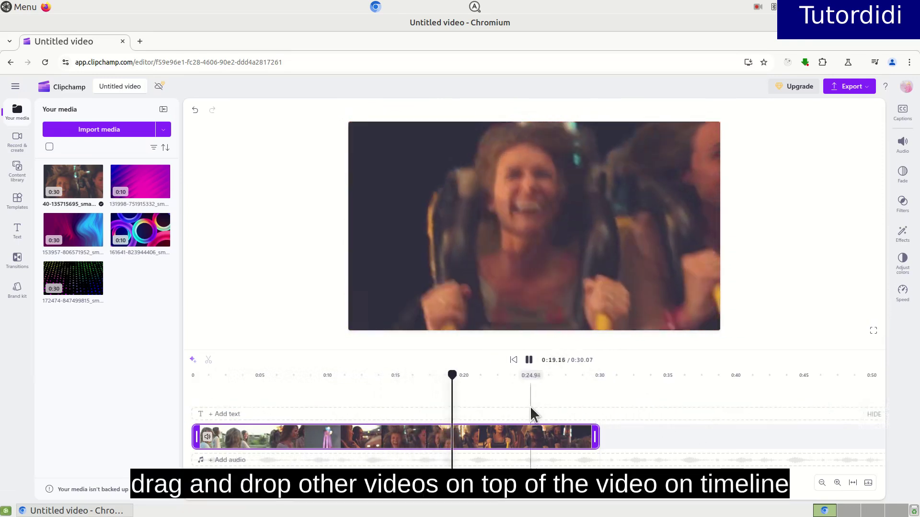
left_click(529, 360)
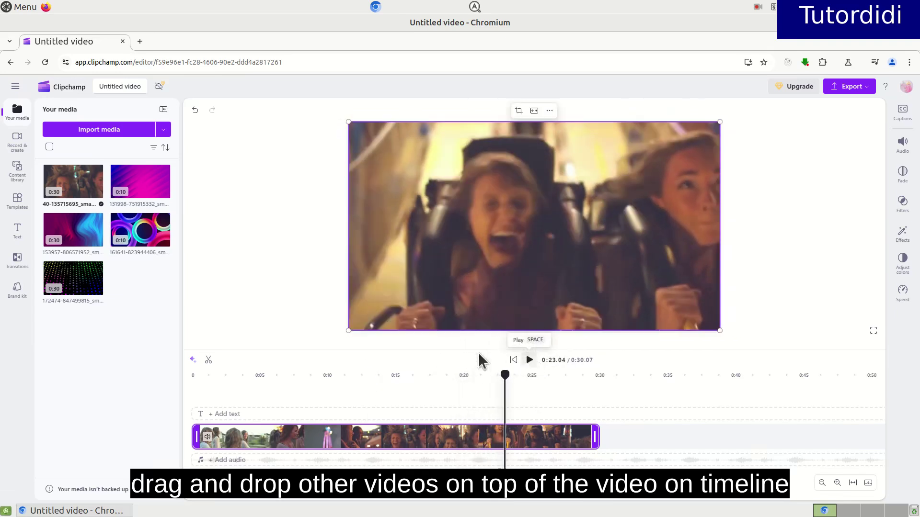
Step: Place the pink striped clip above the base video, shortened to about 8.5 s, and follow it with the swirl clip trimmed to about 0:18
left_click_drag(139, 196, 220, 410)
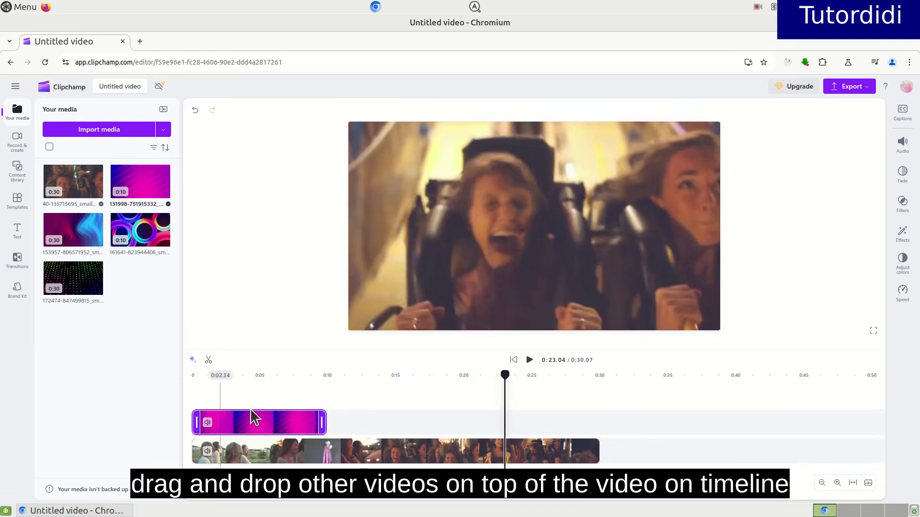
left_click_drag(327, 417, 304, 422)
left_click_drag(73, 239, 324, 430)
left_click_drag(713, 423, 431, 440)
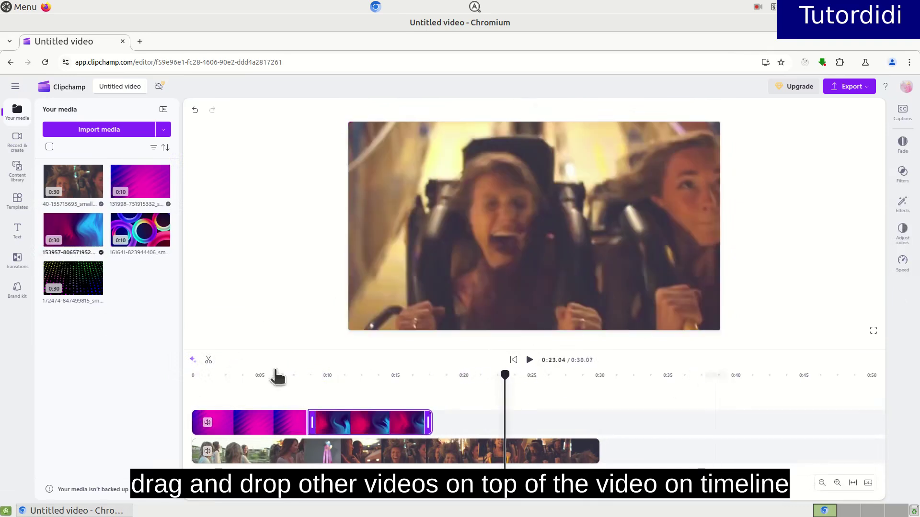
Step: Append the neon rings clip trimmed to about 6 s, and the dotted clip trimmed to end with the base video at 0:30.07
left_click_drag(138, 244, 450, 428)
left_click_drag(563, 425, 514, 425)
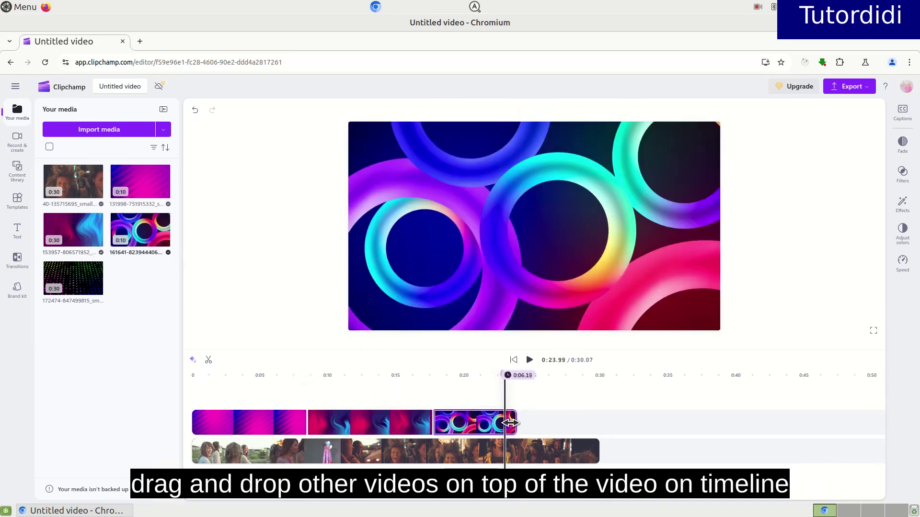
left_click_drag(78, 281, 534, 420)
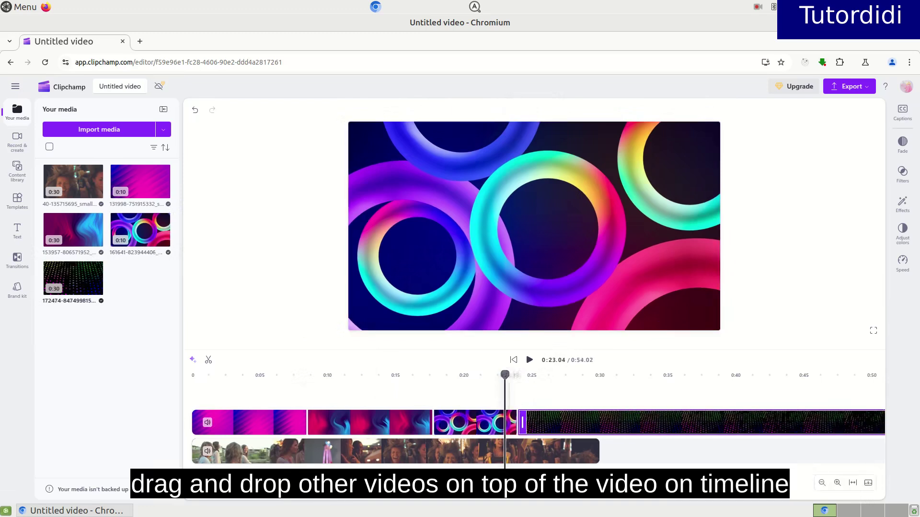
left_click_drag(546, 498, 665, 495)
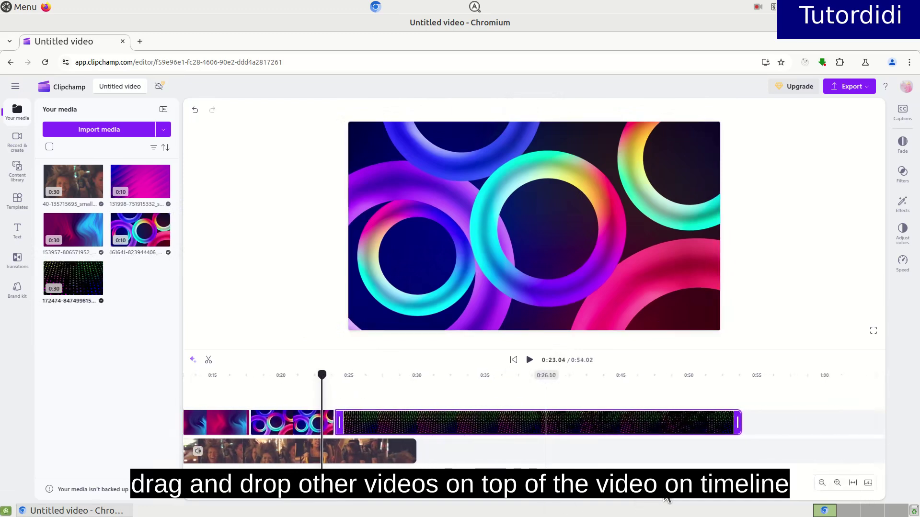
left_click_drag(741, 423, 411, 421)
left_click_drag(406, 496, 234, 491)
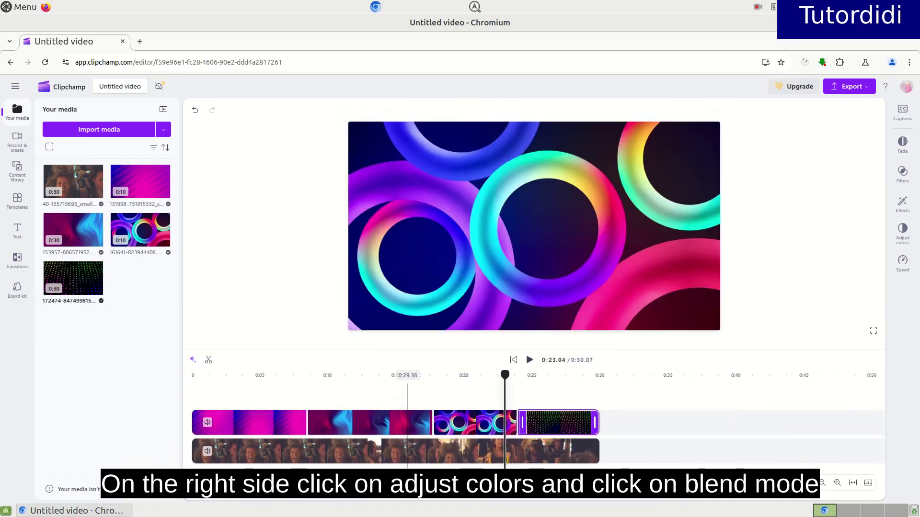
Step: Preview the start of the pink striped overlay clip, pausing at 0:02.13, and set its blend mode to Screen
left_click(256, 426)
left_click_drag(393, 382, 204, 374)
left_click(529, 360)
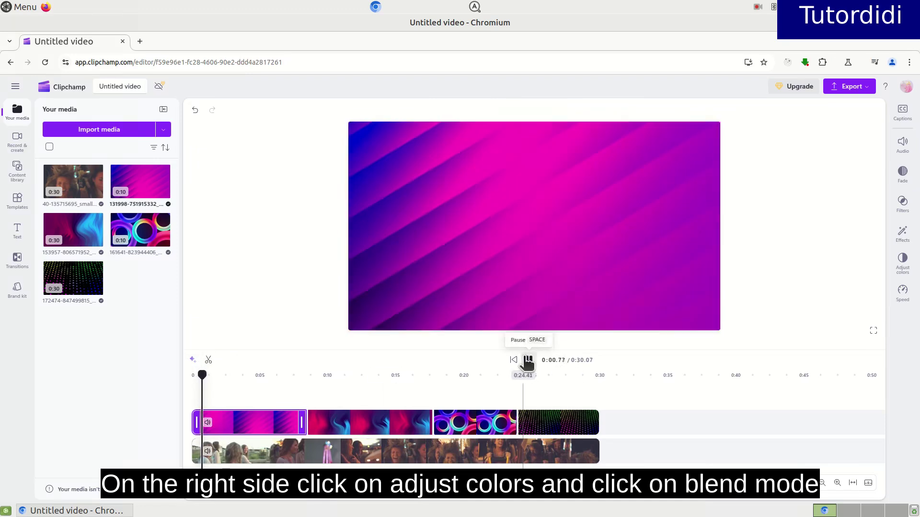
left_click(528, 361)
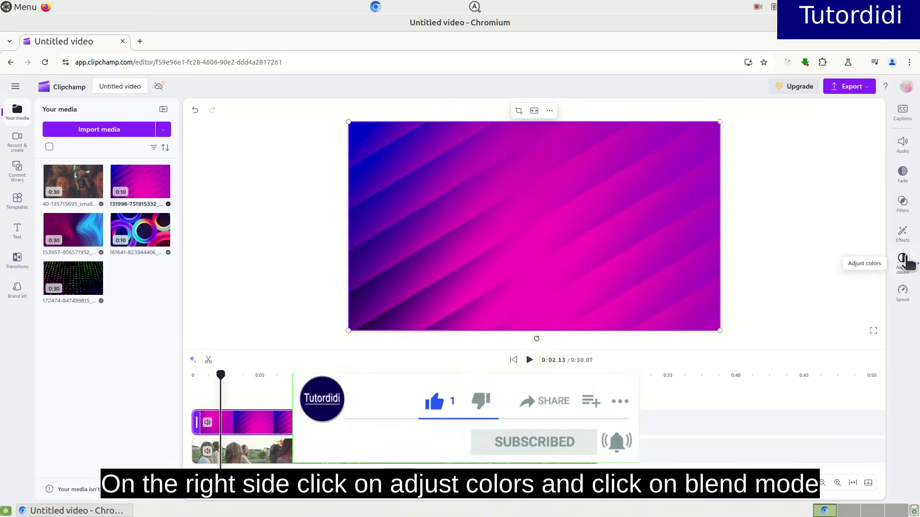
left_click(905, 261)
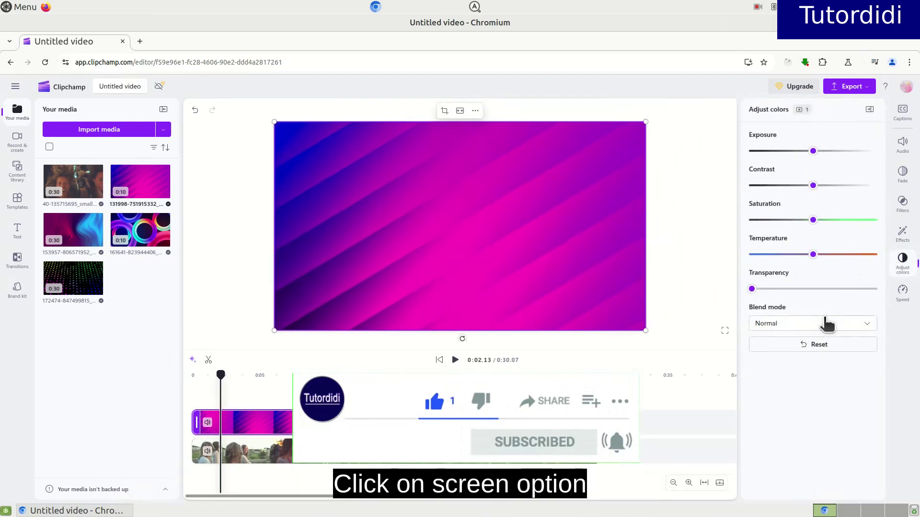
left_click(868, 327)
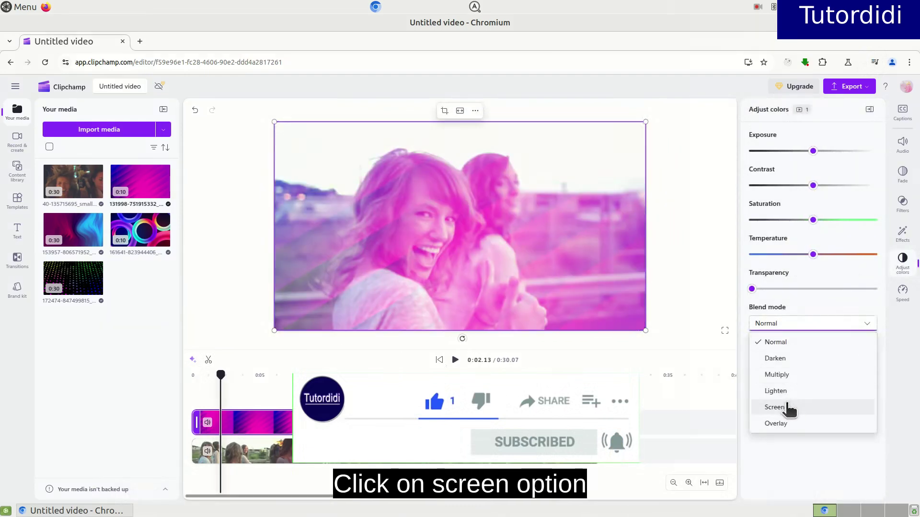
left_click(788, 409)
Step: Set the blend mode of the swirl, neon rings and dotted overlay clips to Screen
left_click(361, 420)
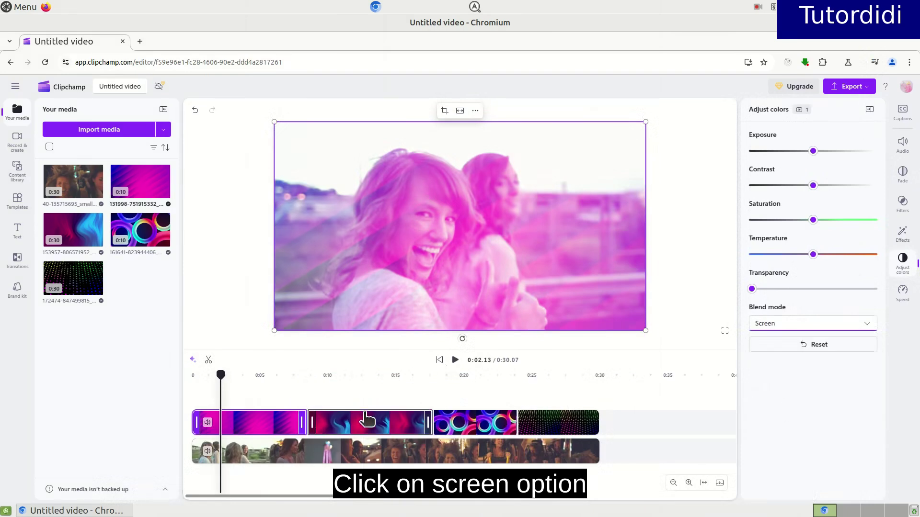
left_click(844, 329)
left_click(785, 408)
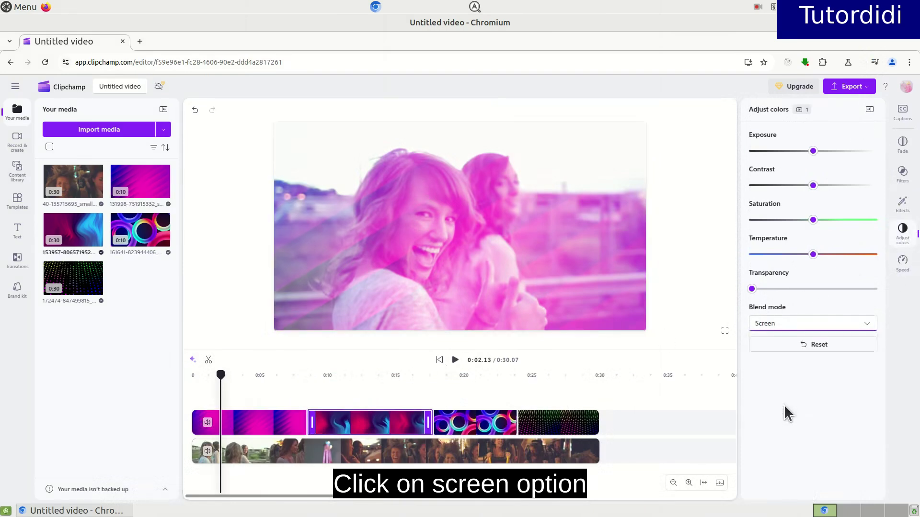
left_click(474, 429)
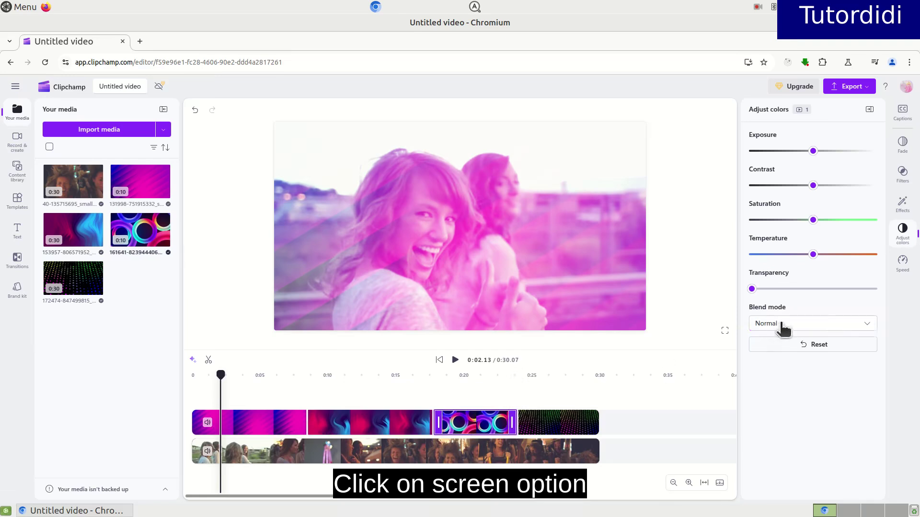
left_click(828, 331)
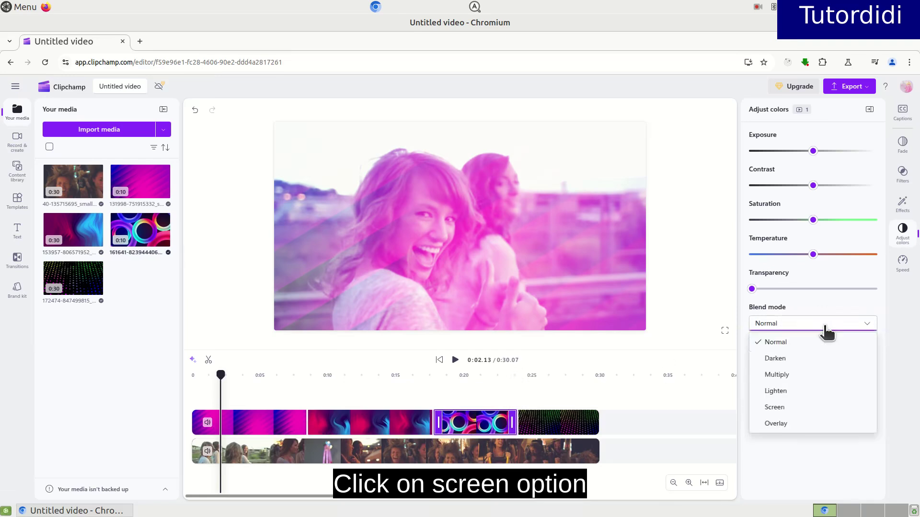
left_click(781, 407)
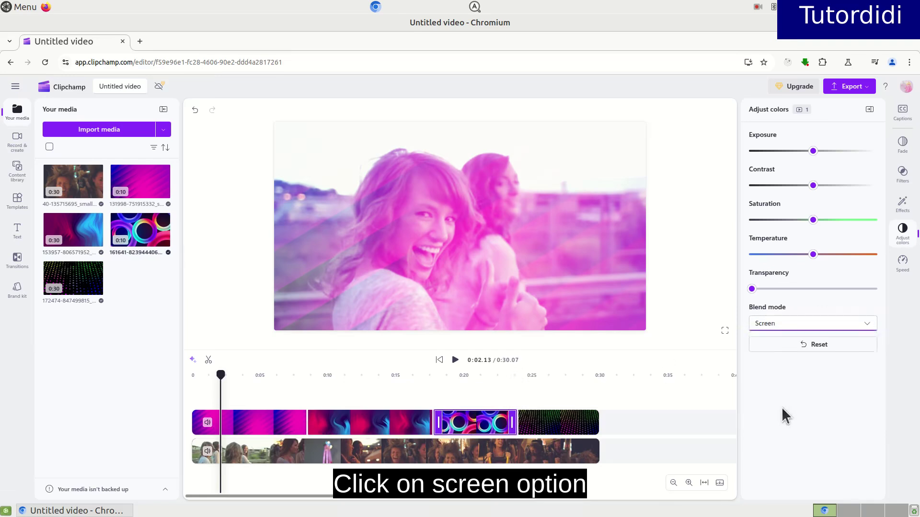
left_click(553, 430)
left_click(781, 330)
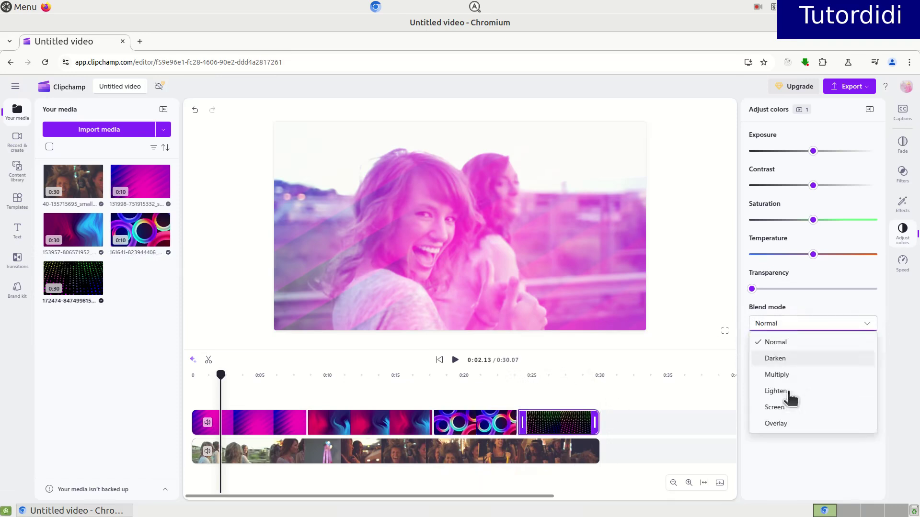
left_click(776, 408)
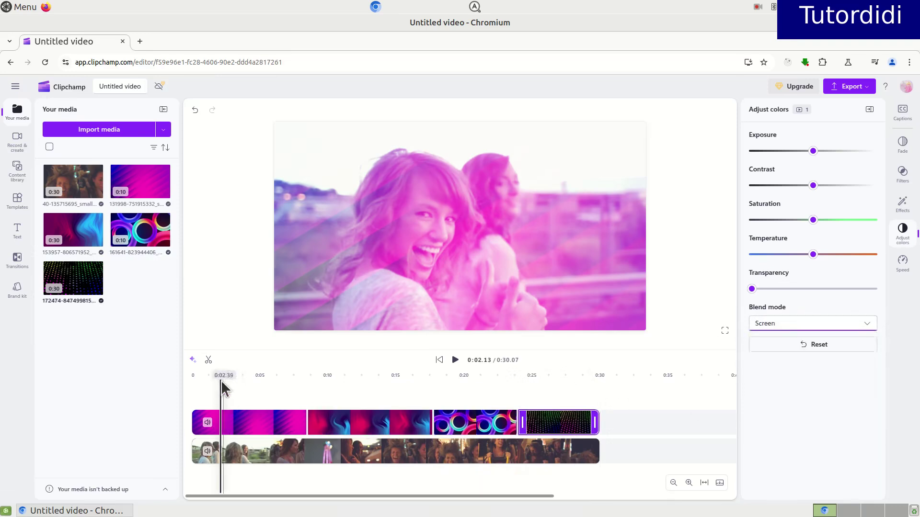
Step: Play the blended composition from the beginning to review all overlays
left_click_drag(220, 379, 154, 391)
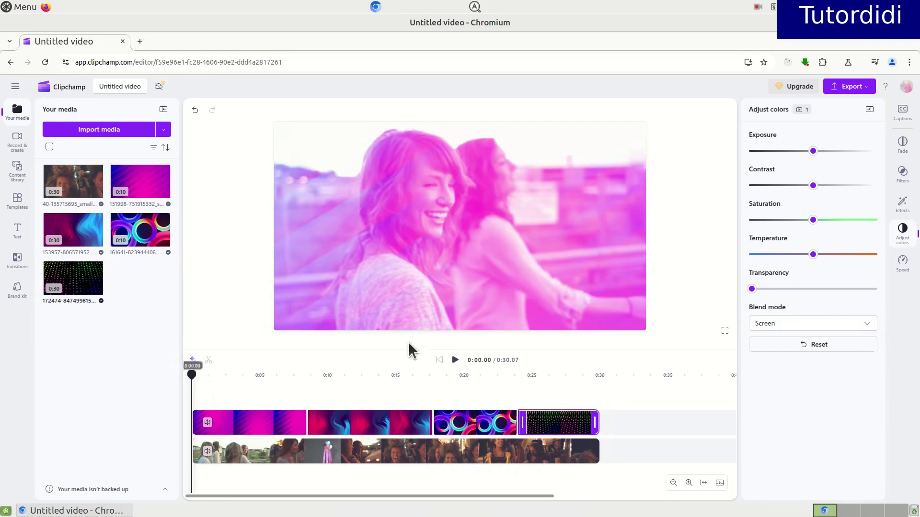
left_click(454, 360)
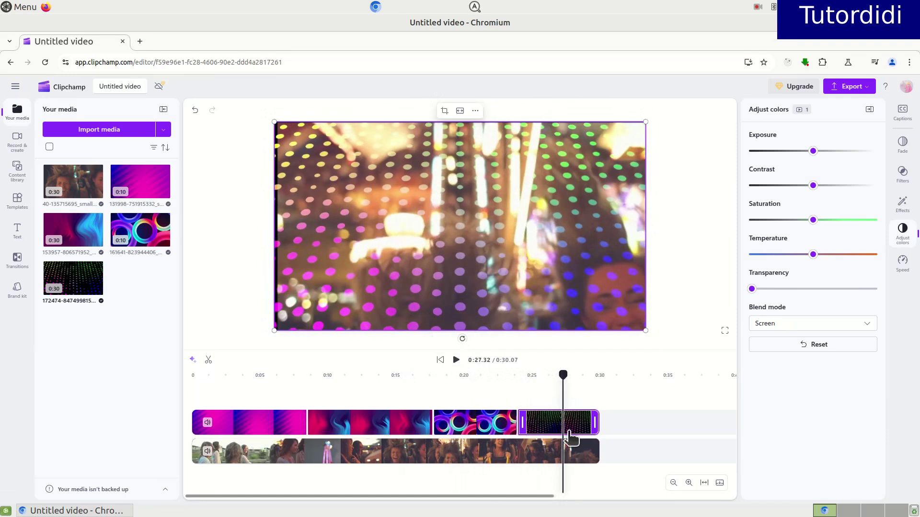
Step: Delete the dotted and neon rings overlay clips, and lengthen and shift the swirl clip to run from about 0:14 to 0:30
key("Delete")
key("Delete")
left_click(422, 425)
left_click_drag(403, 425, 597, 429)
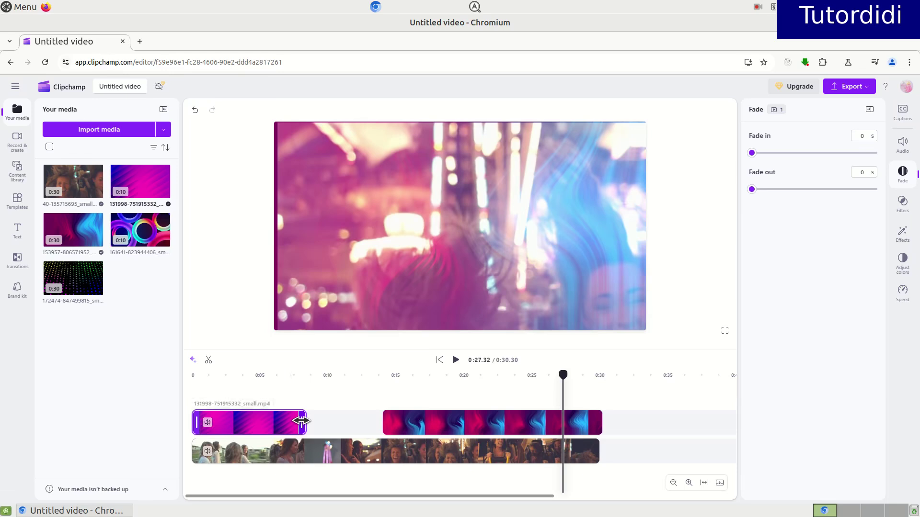
Step: Extend the pink striped clip to 0:09.96 and try to close the gap before the swirl clip
left_click_drag(301, 421, 319, 428)
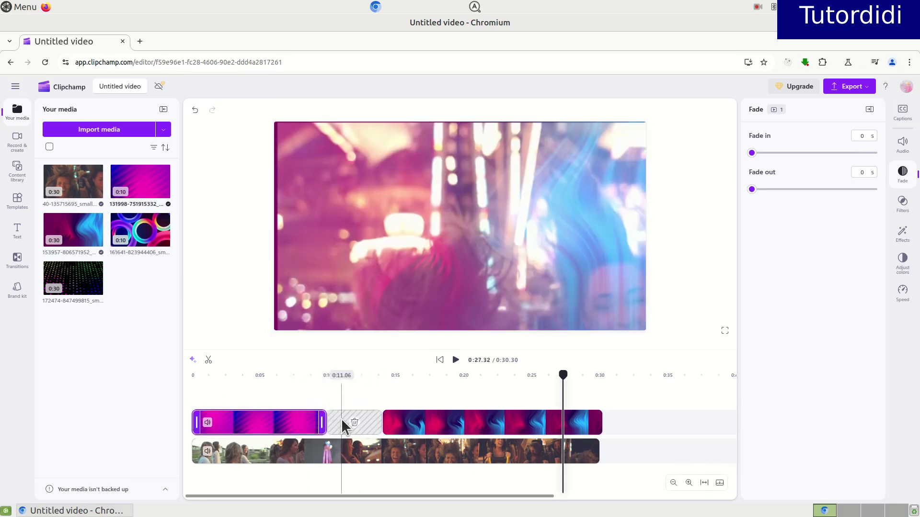
left_click(358, 422)
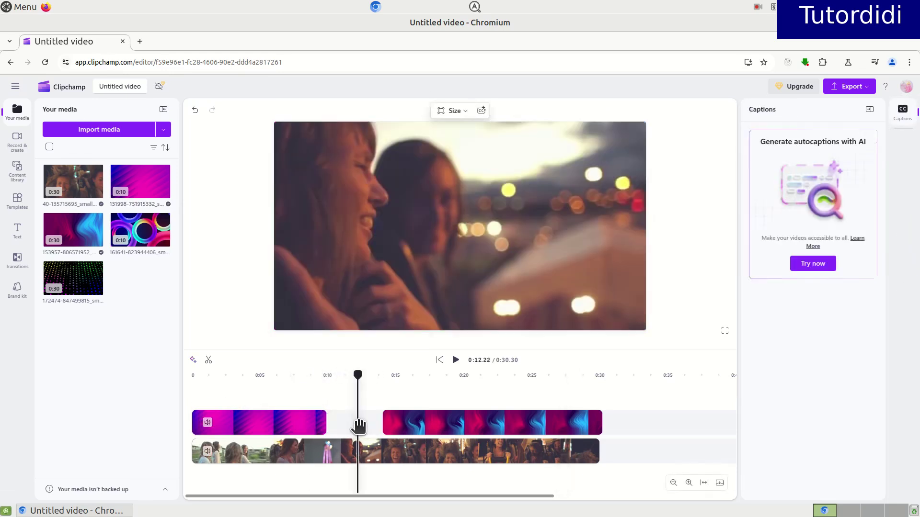
left_click(320, 422)
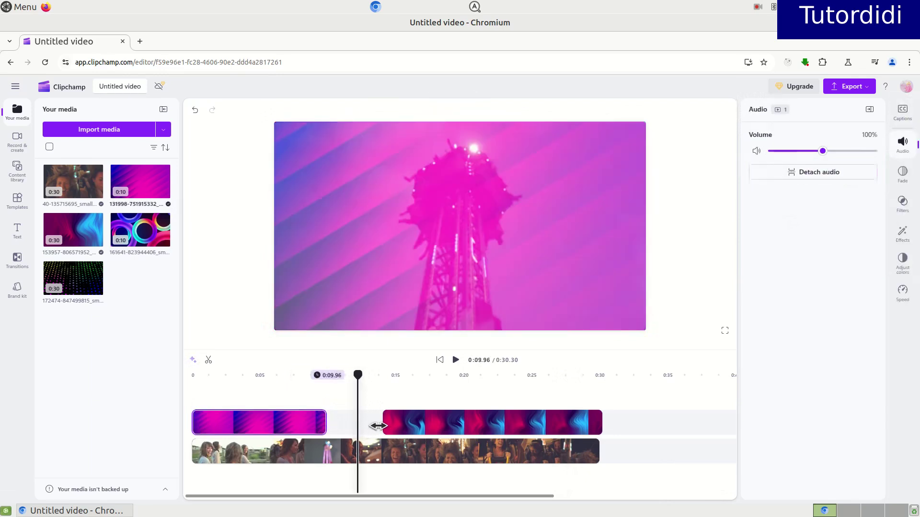
left_click(345, 426)
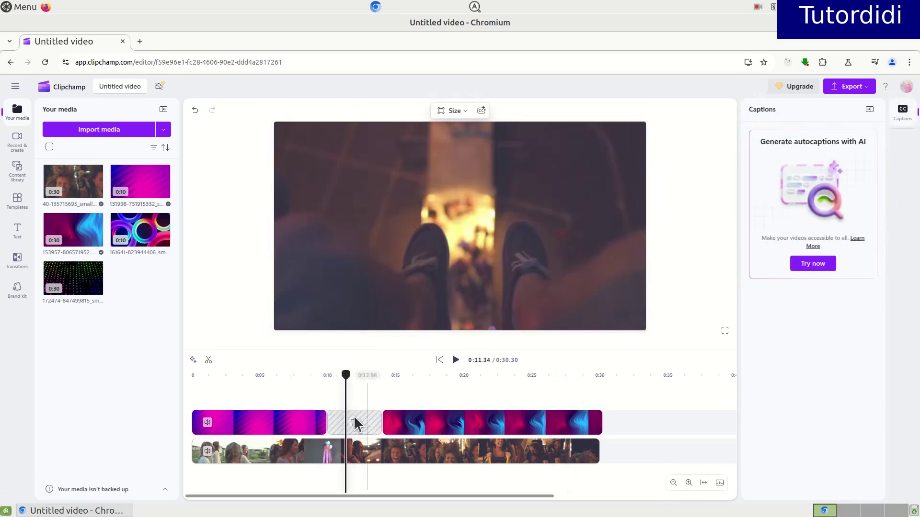
Step: Move the pink striped clip against the start of the swirl clip and try to fill the gap at the timeline's beginning
left_click(312, 426)
left_click_drag(312, 425, 366, 424)
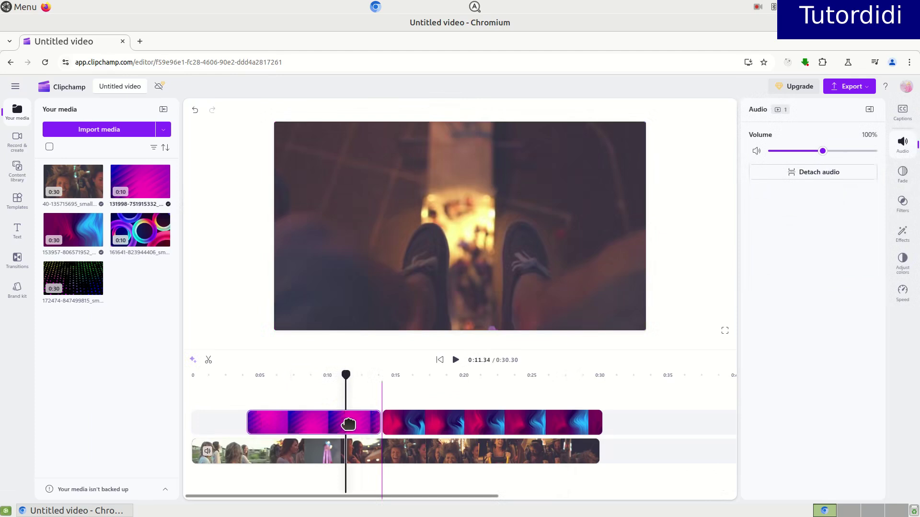
left_click_drag(250, 424, 203, 423)
left_click(203, 423)
left_click(214, 424)
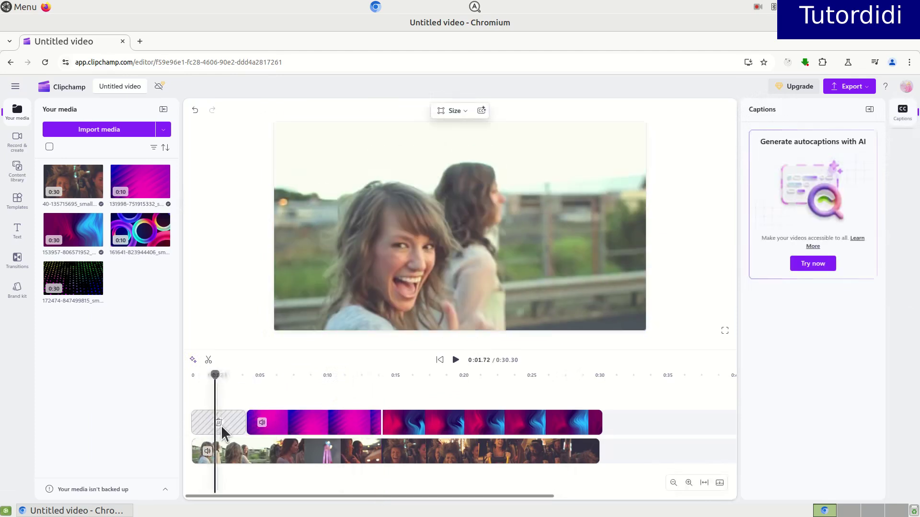
left_click(220, 424)
Step: Delete the pink striped and swirl overlay clips, leaving only the base video on the timeline
left_click(295, 425)
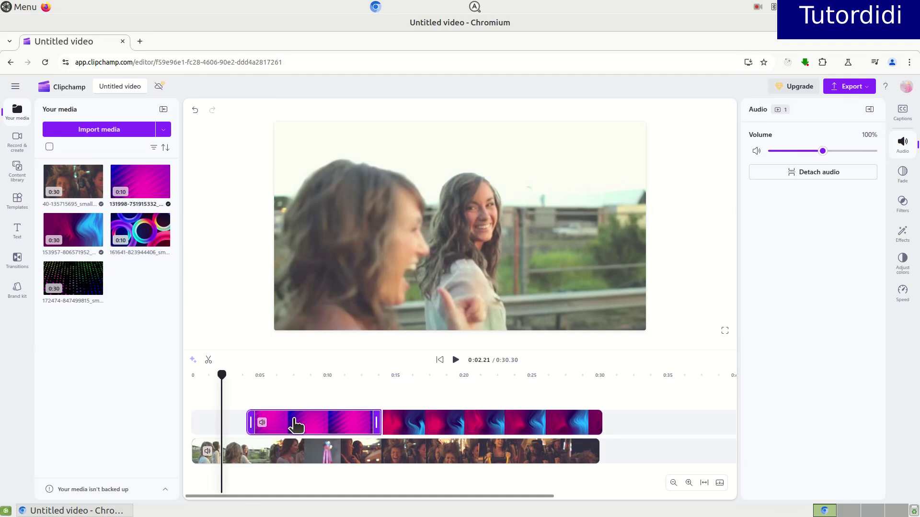
key("Delete")
left_click(440, 424)
key("Delete")
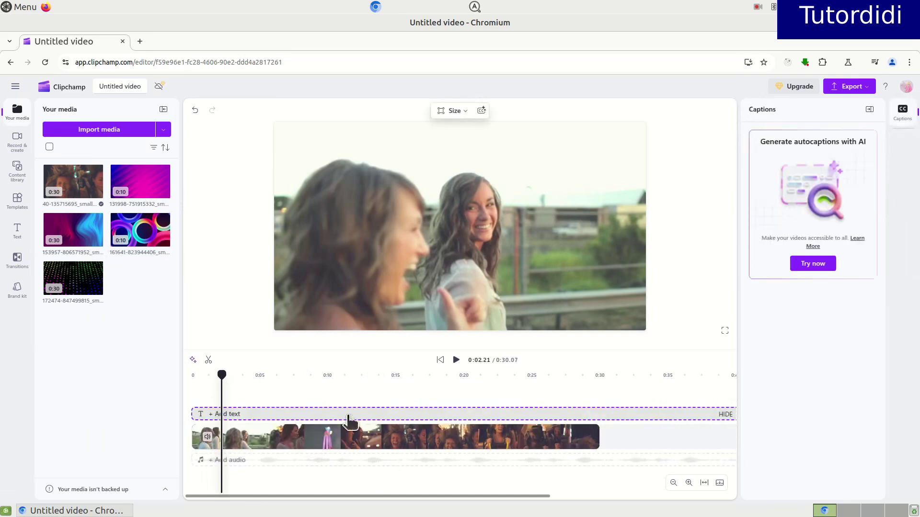
Step: Place the full pink striped clip above the base video's start, followed by the swirl clip trimmed to end at 0:30.07
left_click_drag(140, 185, 205, 418)
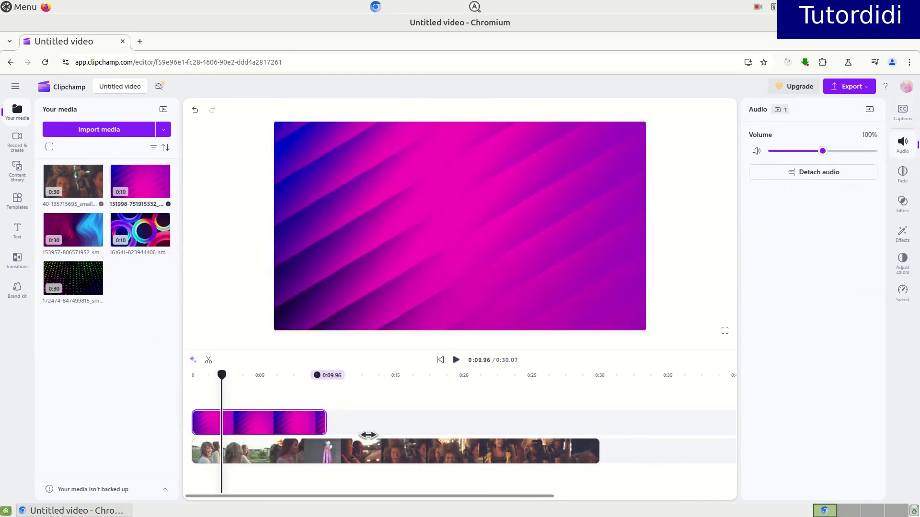
left_click_drag(76, 236, 354, 425)
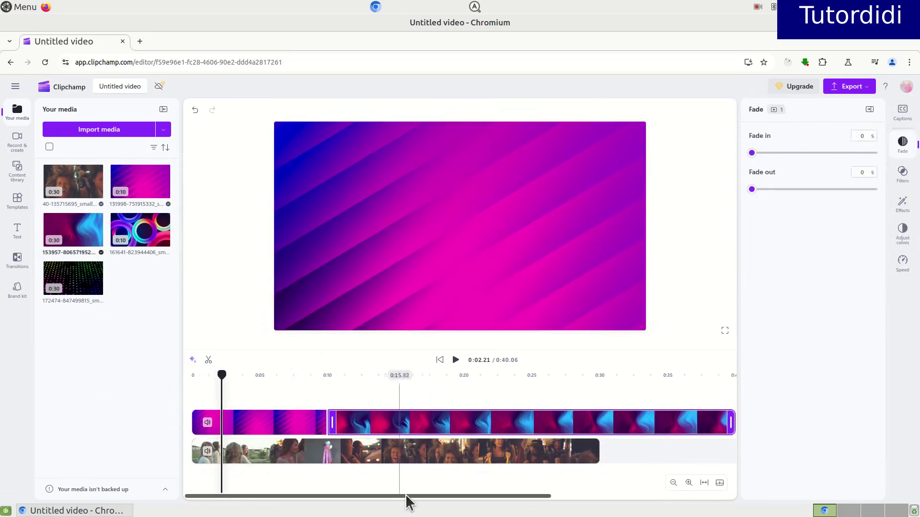
left_click_drag(407, 496, 476, 503)
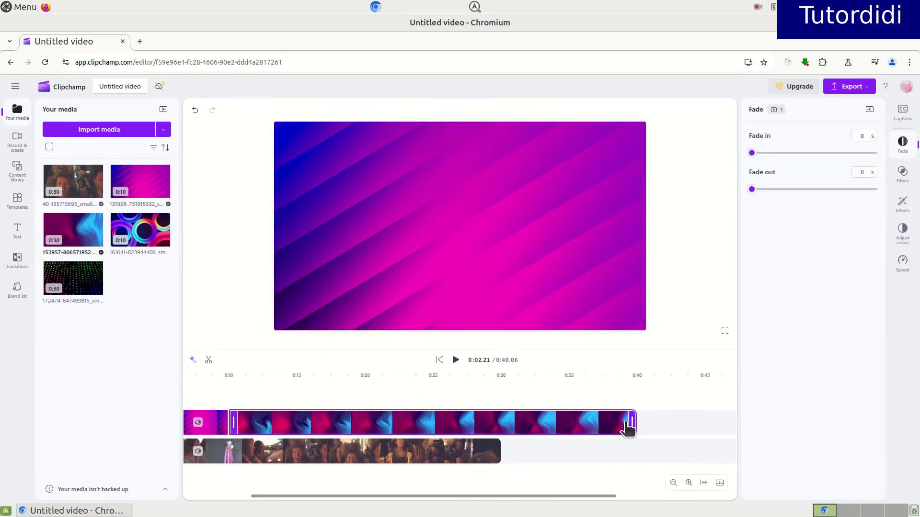
left_click_drag(630, 422, 494, 426)
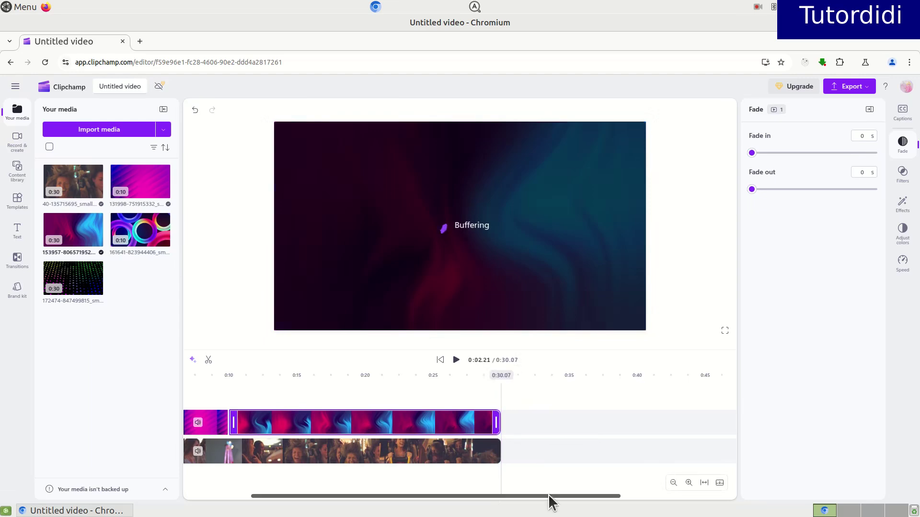
Step: Set the blend mode of the pink striped overlay clip to Screen
left_click_drag(548, 496, 338, 497)
left_click(312, 423)
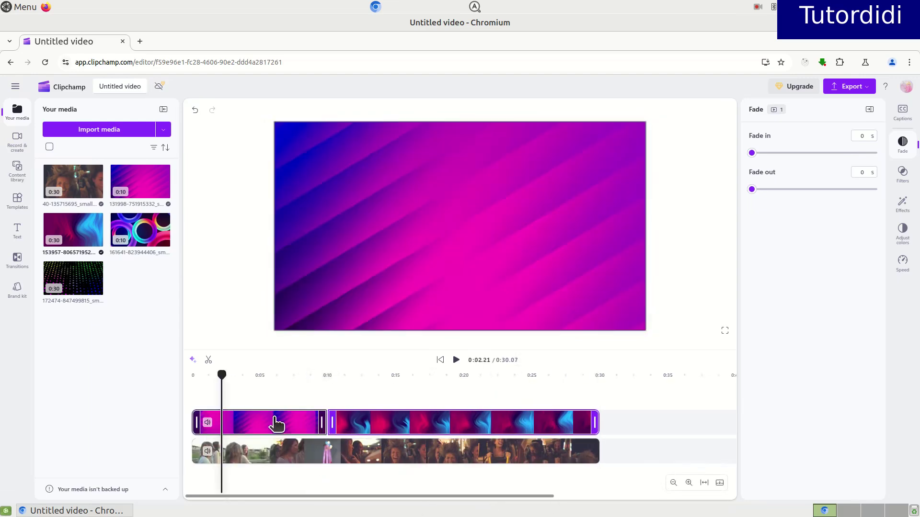
left_click(903, 262)
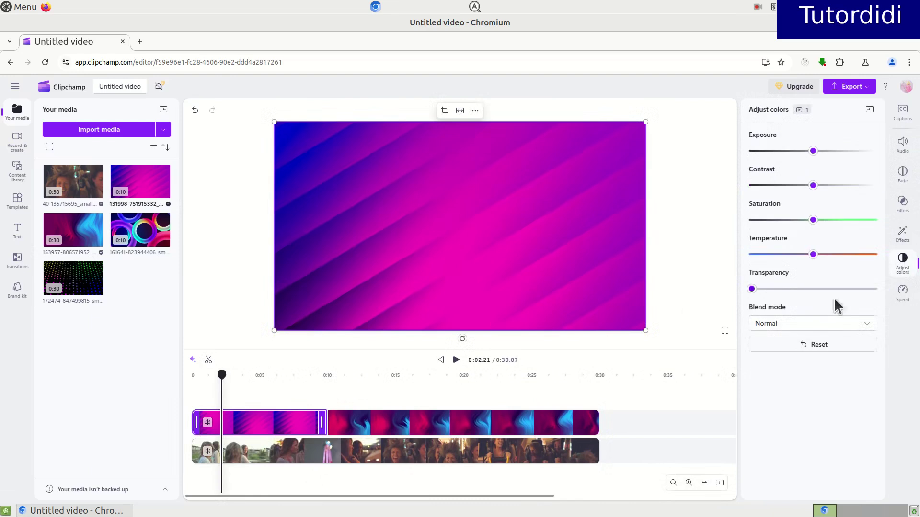
left_click(862, 329)
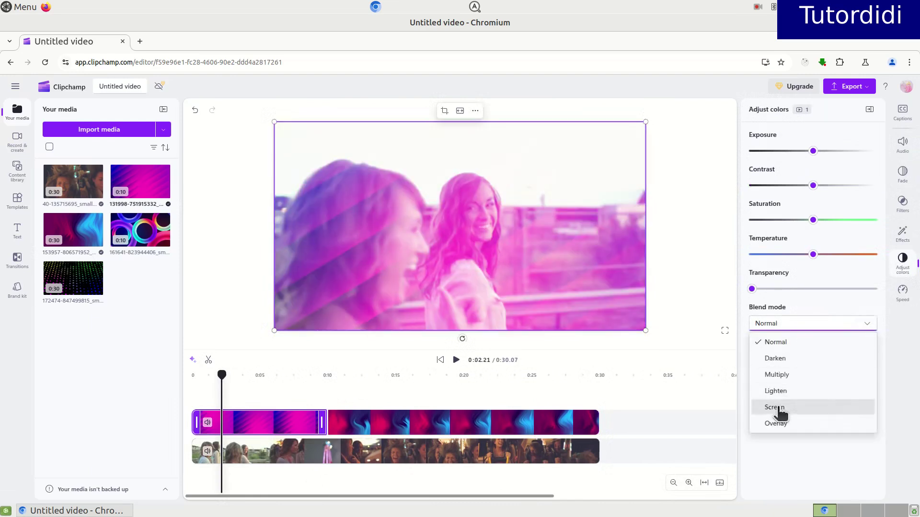
left_click(784, 408)
Step: Set the swirl overlay clip's blend mode to Screen
left_click(465, 412)
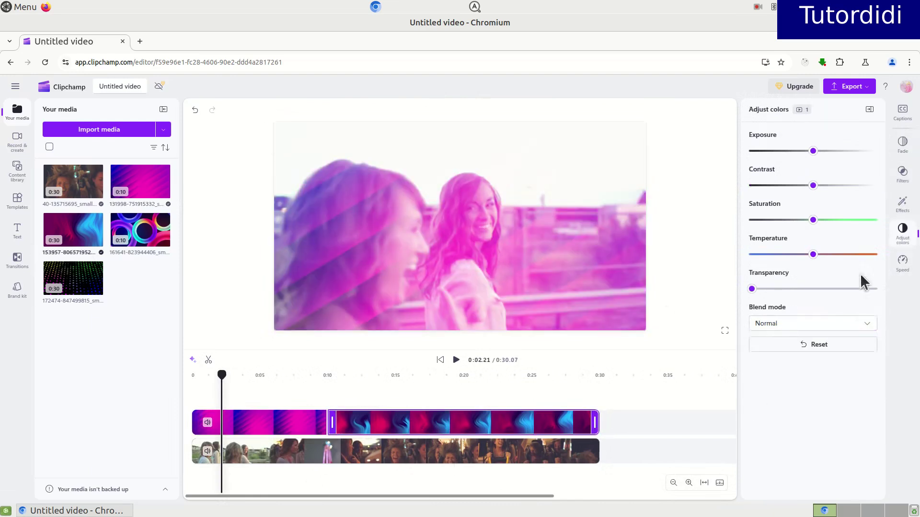
left_click(833, 328)
left_click(786, 407)
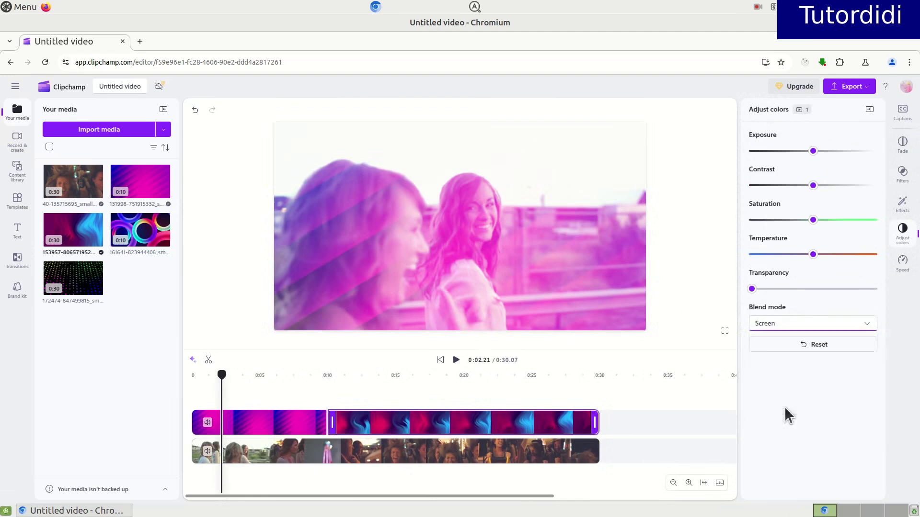
Step: Adjust the pink striped clip's colours with higher contrast, lower saturation, warmer temperature and slight transparency, and preview the blend
left_click(255, 429)
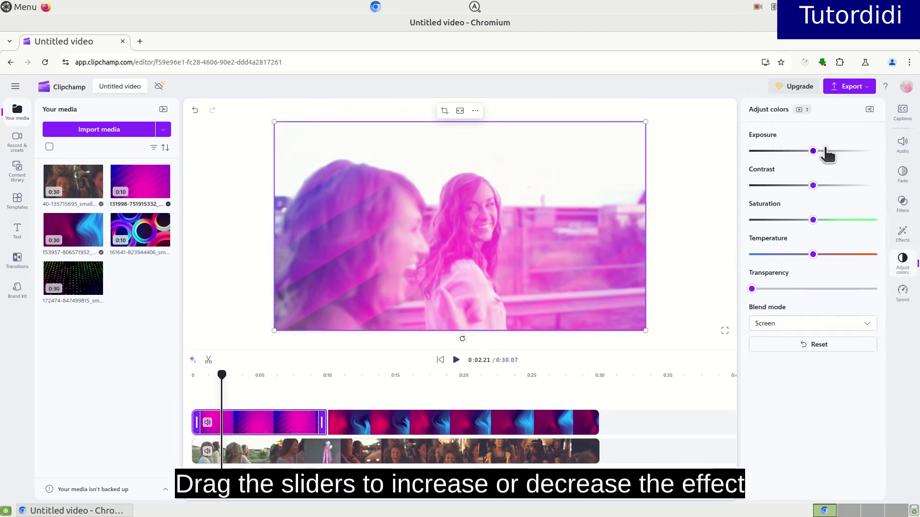
left_click_drag(818, 151, 833, 192)
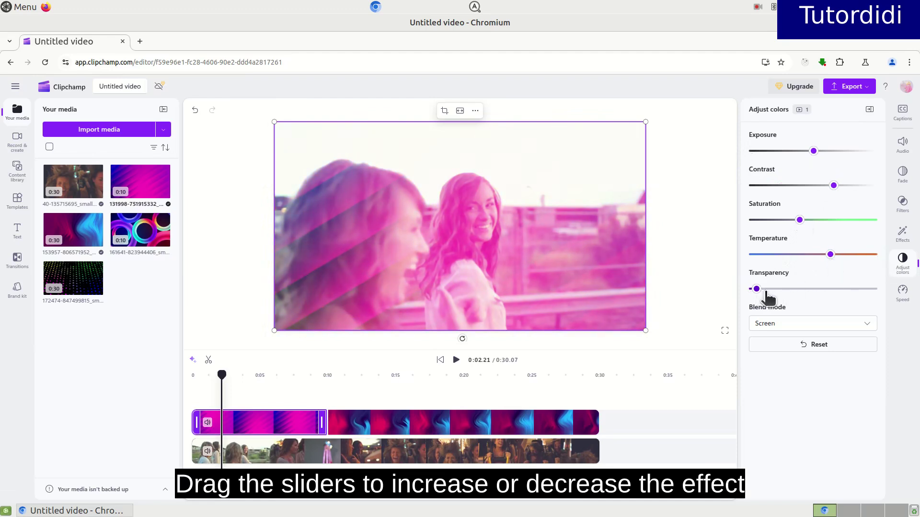
left_click_drag(768, 297, 844, 304)
left_click(455, 360)
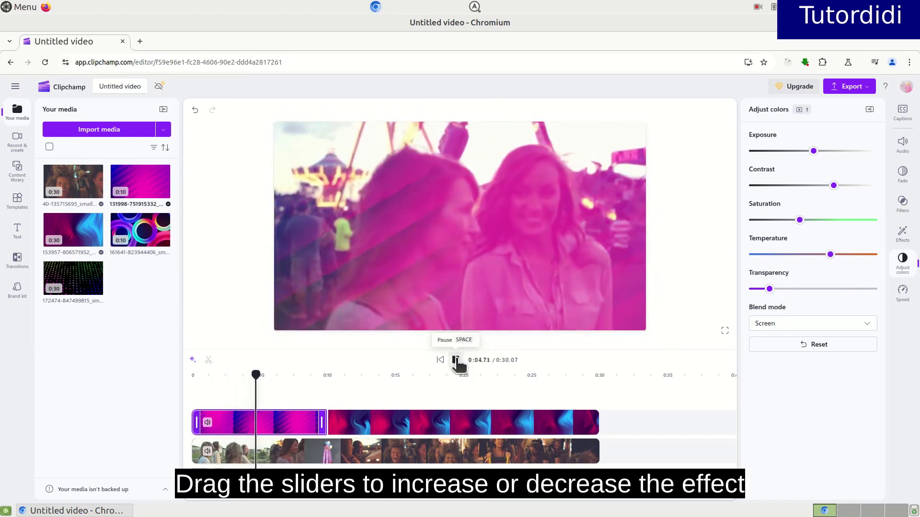
left_click(456, 361)
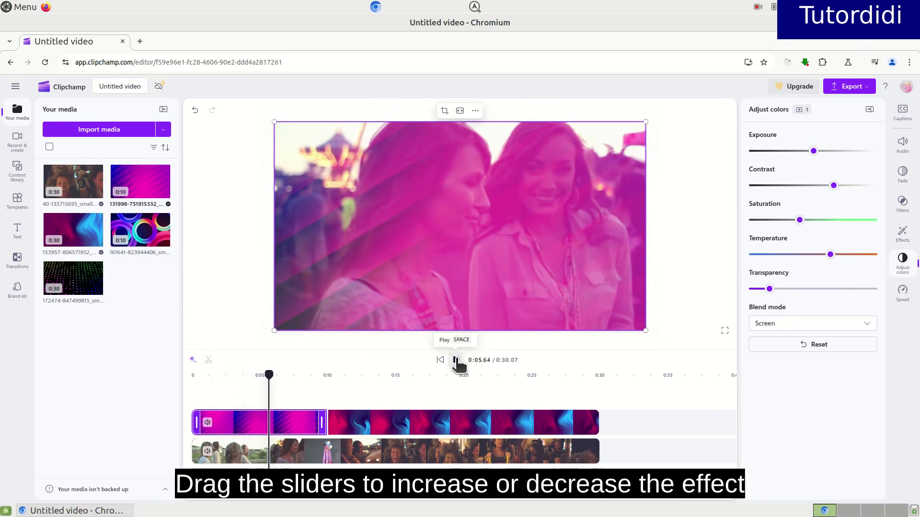
left_click(782, 326)
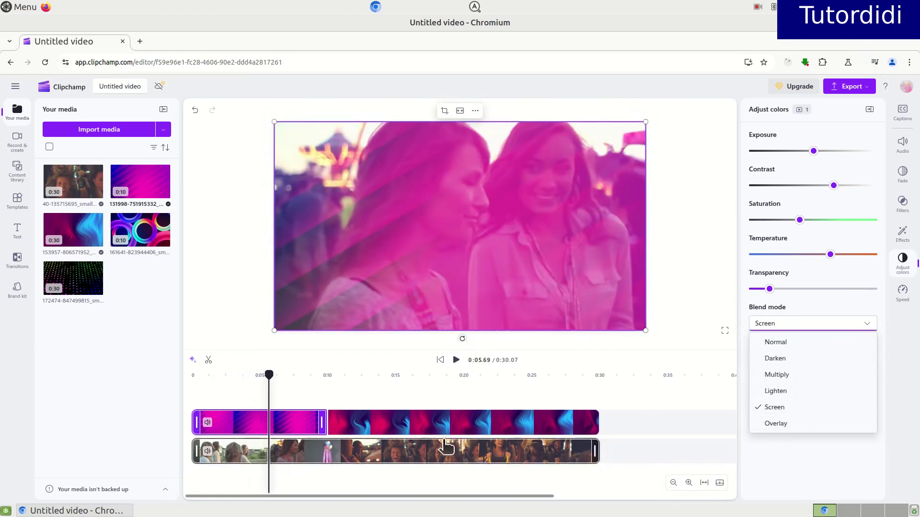
Step: Adjust the swirl clip's colours at 0:13.63 with slightly lower exposure and contrast, higher saturation, slightly warmer temperature and a little transparency
left_click(420, 432)
left_click_drag(270, 376, 377, 375)
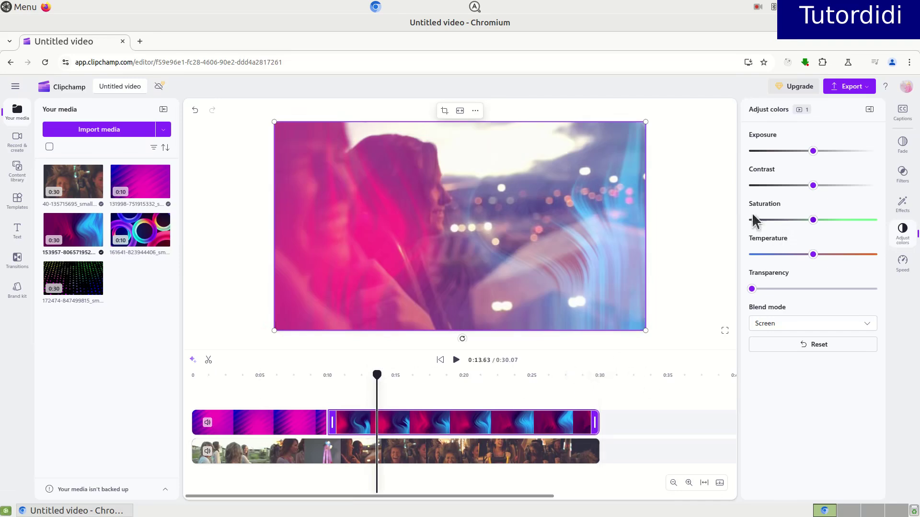
mouse_move(817, 151)
left_mouse_down()
mouse_move(870, 152)
mouse_move(809, 153)
left_mouse_up()
mouse_move(814, 186)
left_mouse_down()
mouse_move(831, 186)
mouse_move(804, 193)
left_mouse_up()
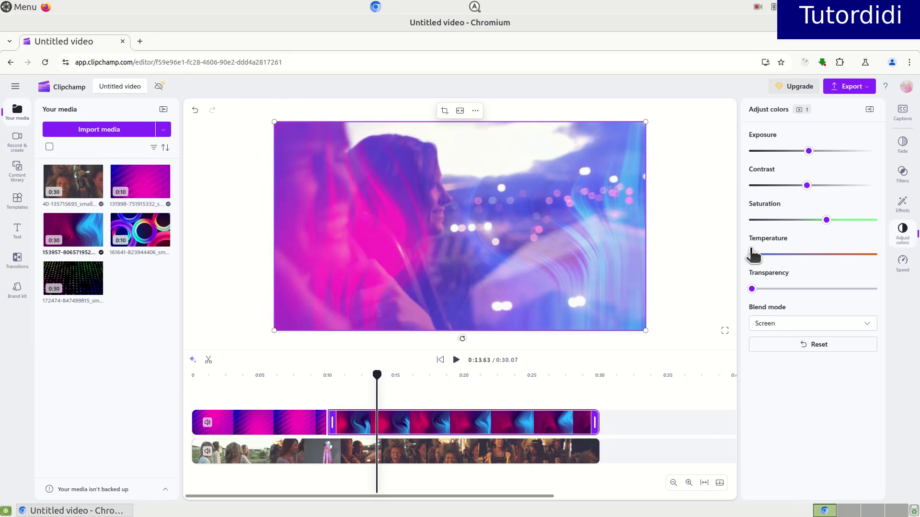
left_click_drag(780, 255, 846, 255)
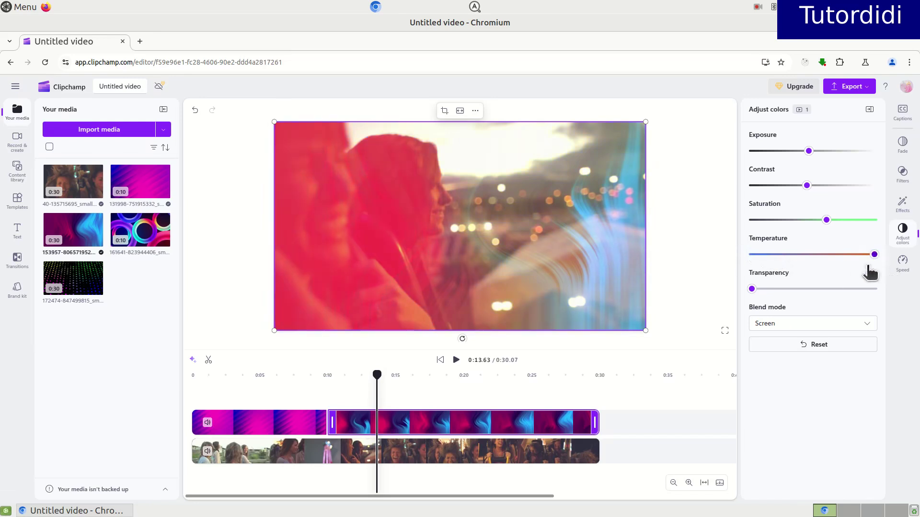
mouse_move(753, 290)
left_mouse_down()
mouse_move(897, 297)
mouse_move(811, 291)
mouse_move(762, 300)
left_mouse_up()
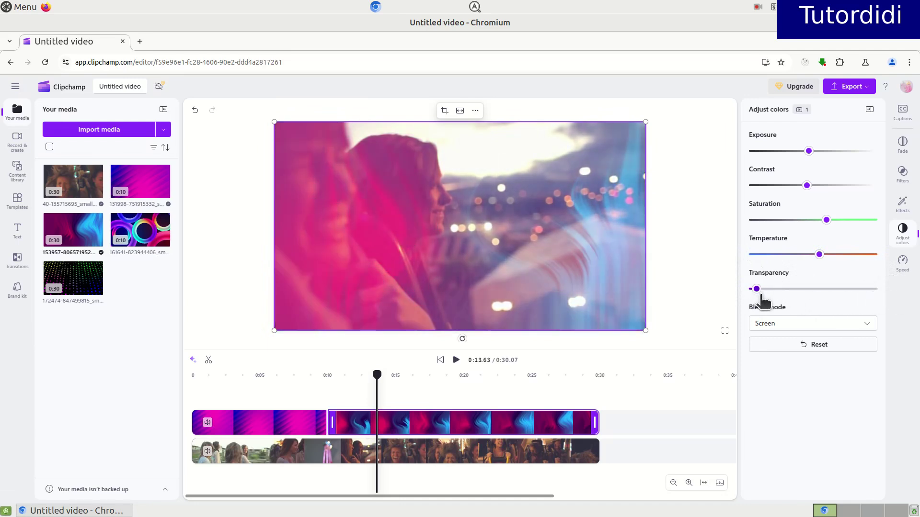
Step: Play back the blended video over the swirl section and again from the timeline's beginning through the change between overlays
left_click(456, 361)
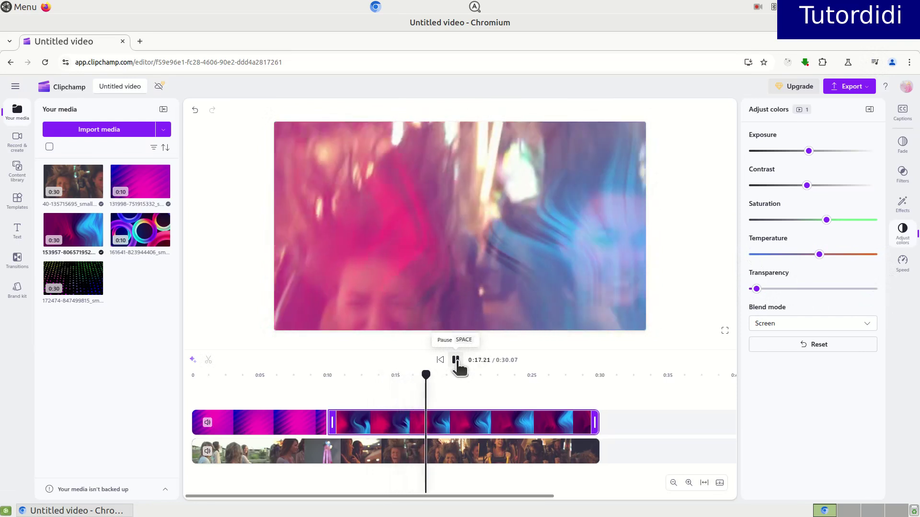
left_click(456, 361)
left_click_drag(434, 377, 148, 383)
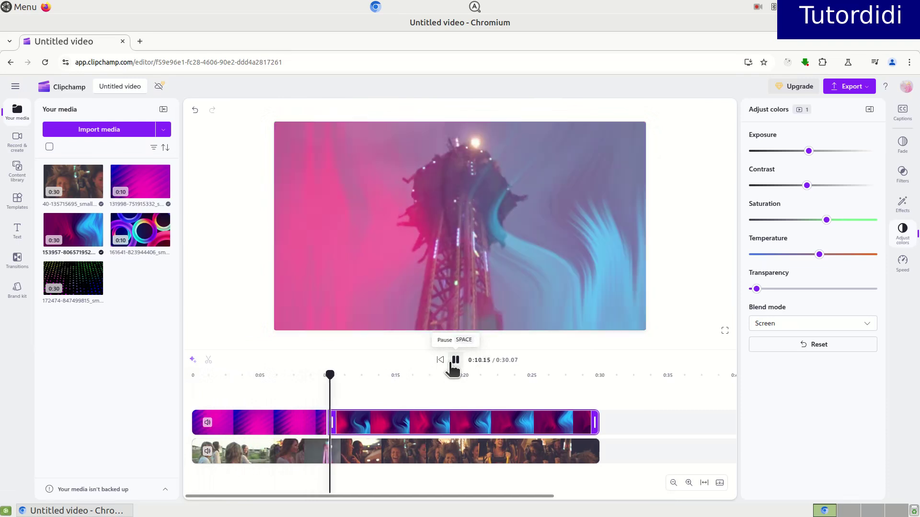
left_click(452, 364)
left_click(452, 364)
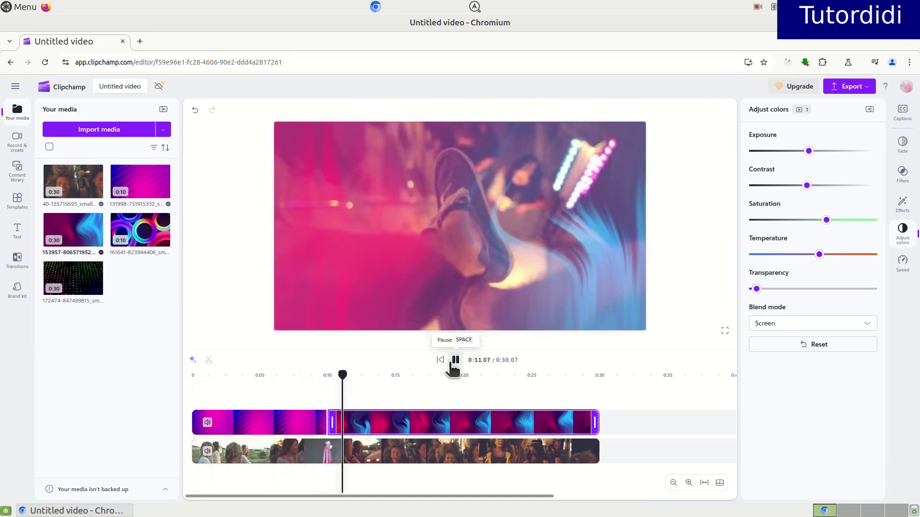